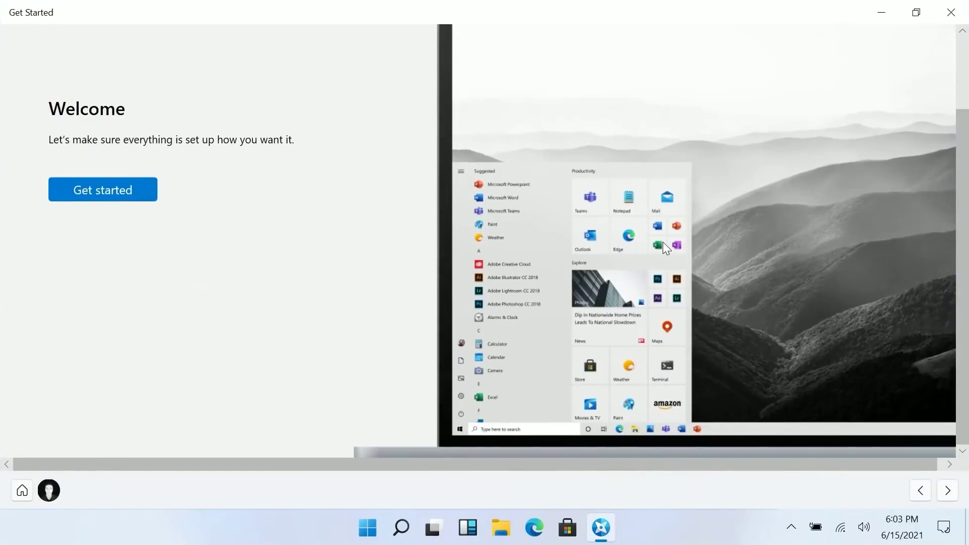
- Go through the Get Started introduction, view the available Windows updates it links to, and close it at the end
{"action": "left_click", "coordinate": [108, 194]}
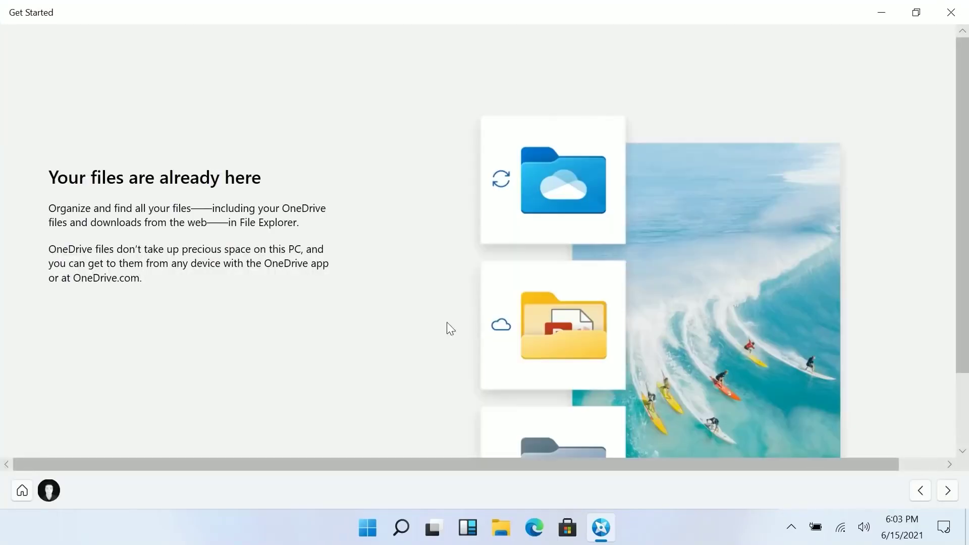
{"action": "left_click", "coordinate": [916, 12]}
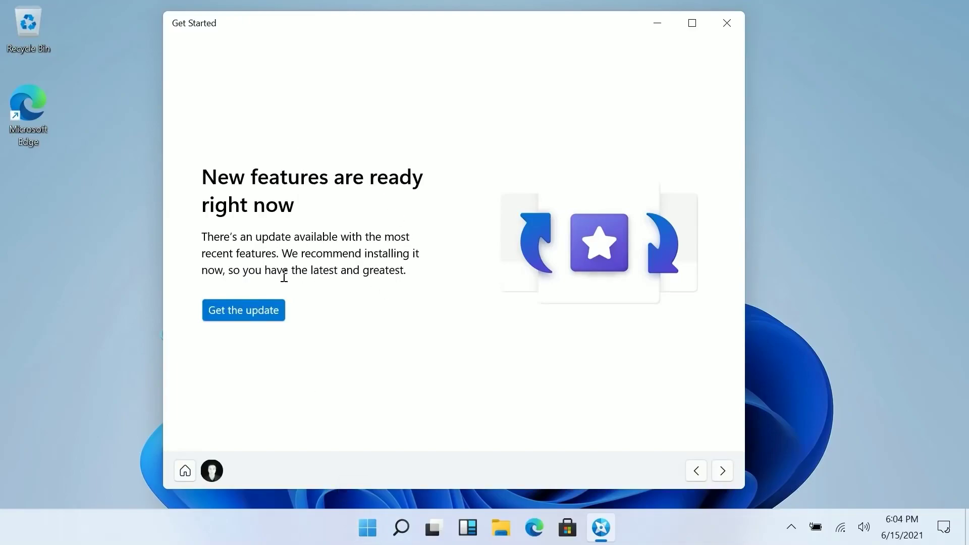
{"action": "left_click", "coordinate": [242, 310]}
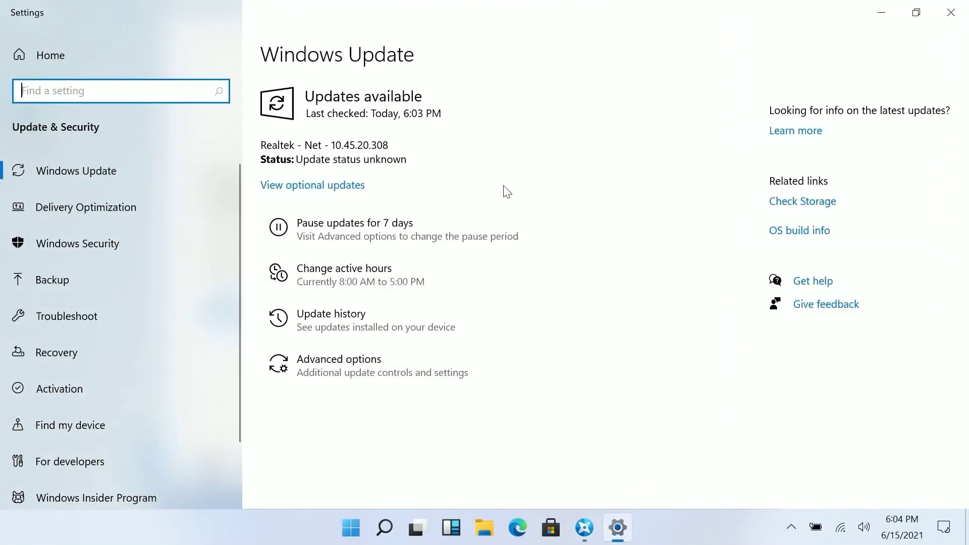
{"action": "left_click", "coordinate": [951, 12]}
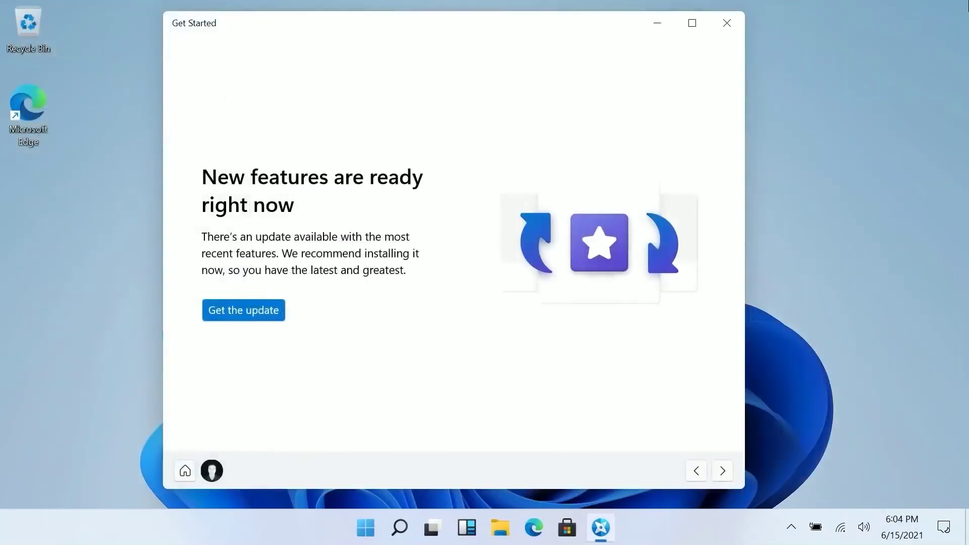
{"action": "left_click", "coordinate": [723, 471]}
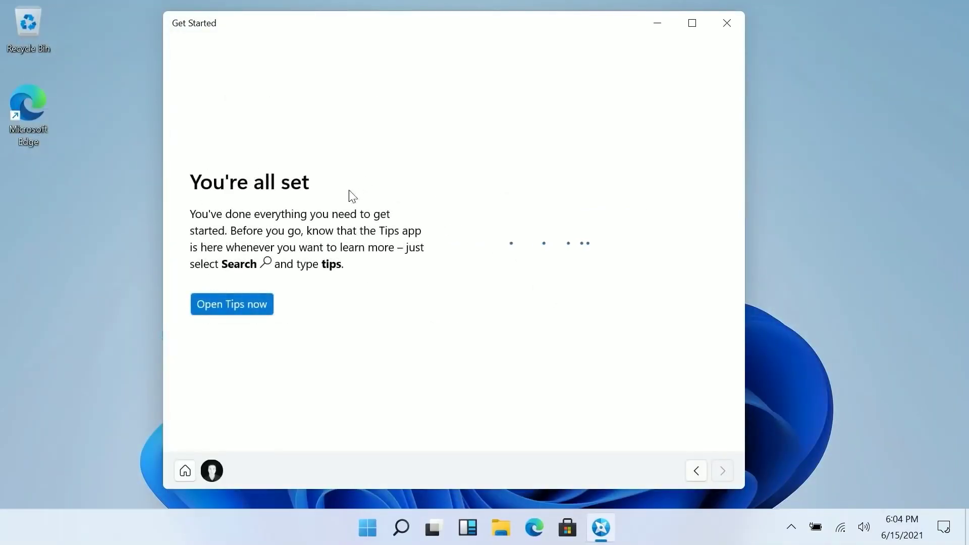
{"action": "left_click", "coordinate": [722, 23]}
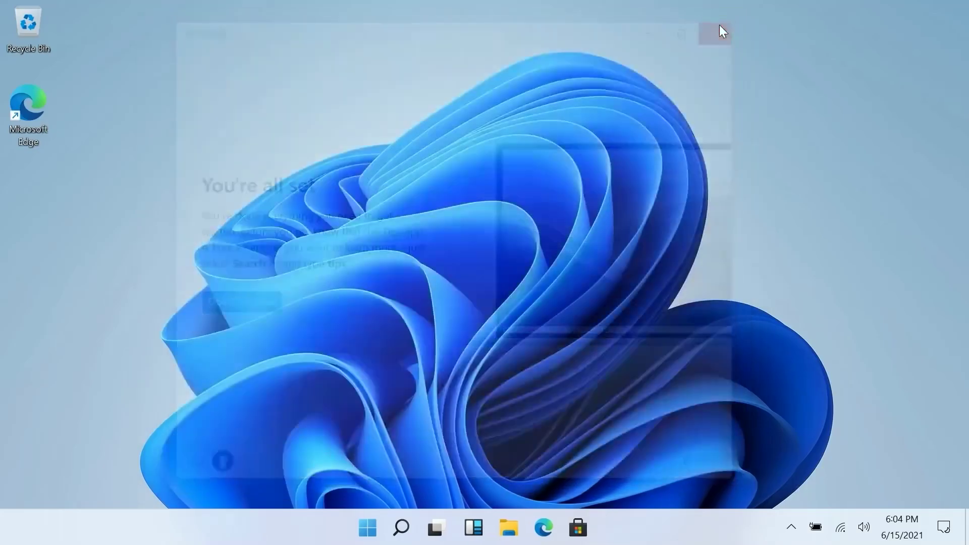
- Look over the pinned apps and recommended items in the Start menu, and close it
{"action": "left_click", "coordinate": [376, 530]}
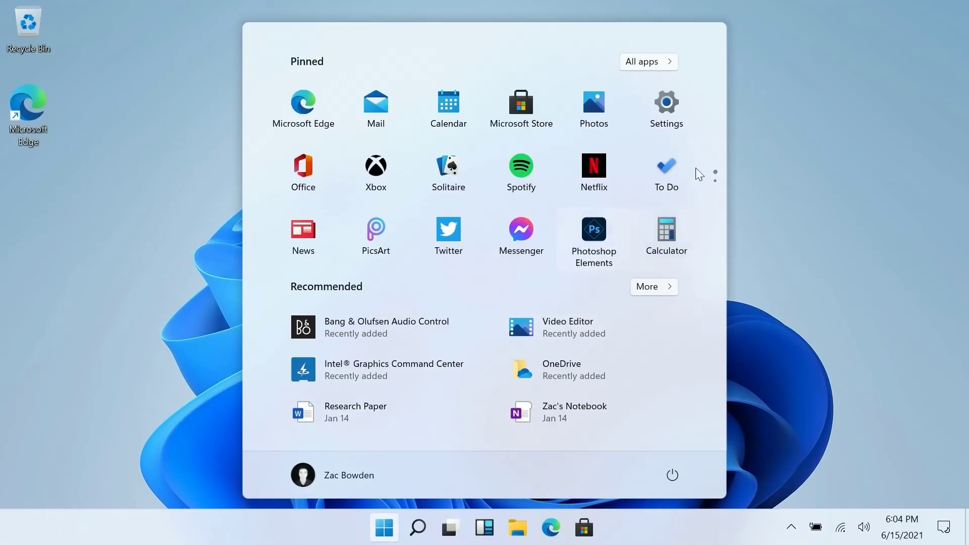
{"action": "left_click", "coordinate": [816, 415]}
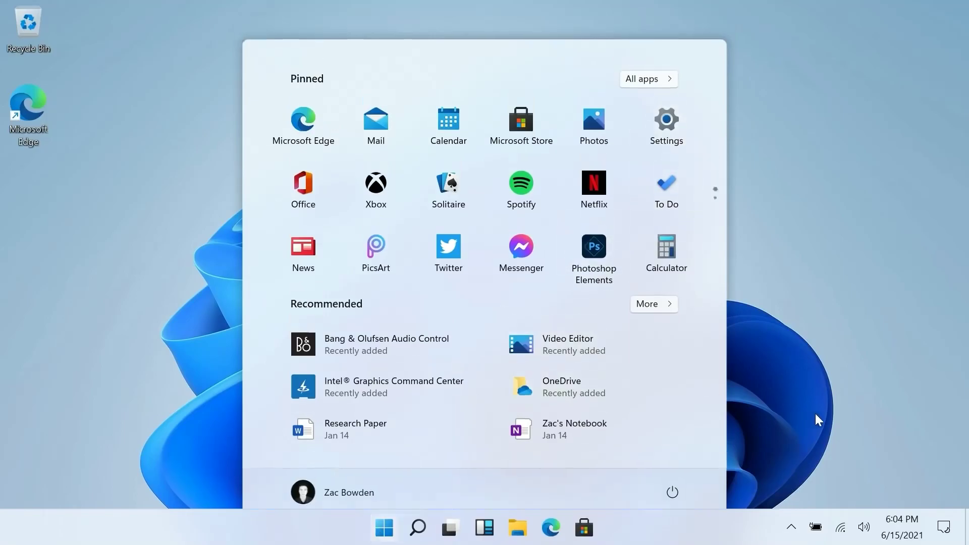
- Open File Explorer and try minimizing, reopening, maximizing and restoring its window
{"action": "left_click", "coordinate": [517, 530]}
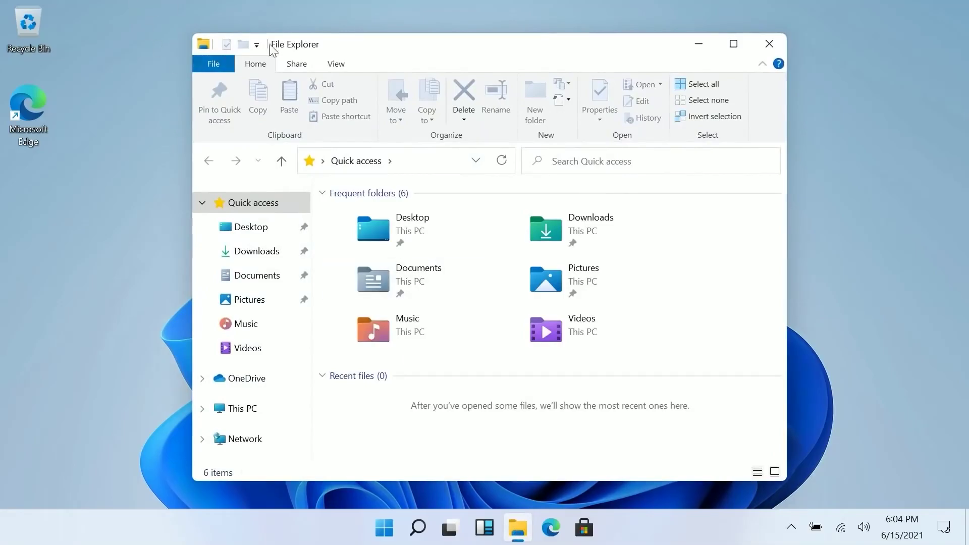
{"action": "mouse_move", "coordinate": [304, 46]}
{"action": "left_mouse_down"}
{"action": "mouse_move", "coordinate": [255, 42]}
{"action": "mouse_move", "coordinate": [341, 45]}
{"action": "mouse_move", "coordinate": [307, 54]}
{"action": "mouse_move", "coordinate": [307, 39]}
{"action": "left_mouse_up"}
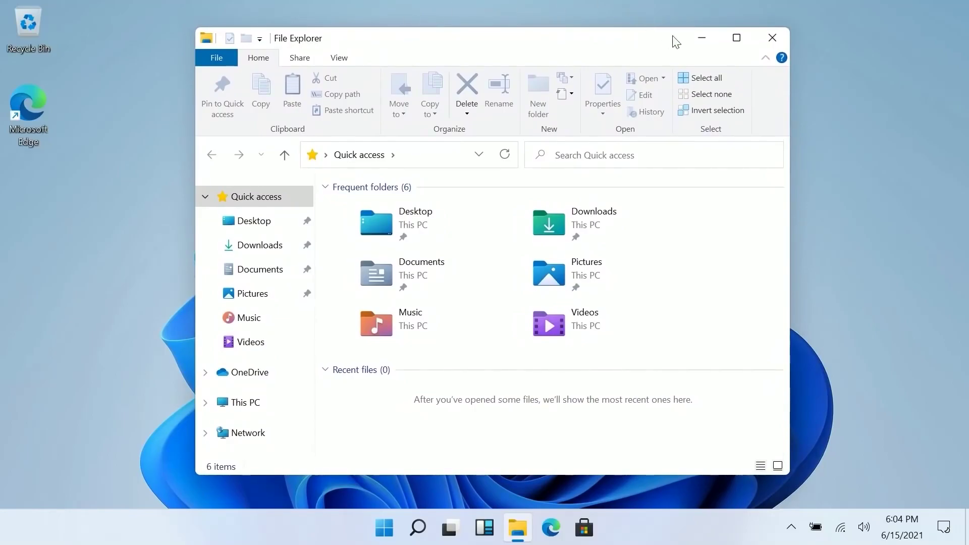
{"action": "left_click", "coordinate": [709, 41]}
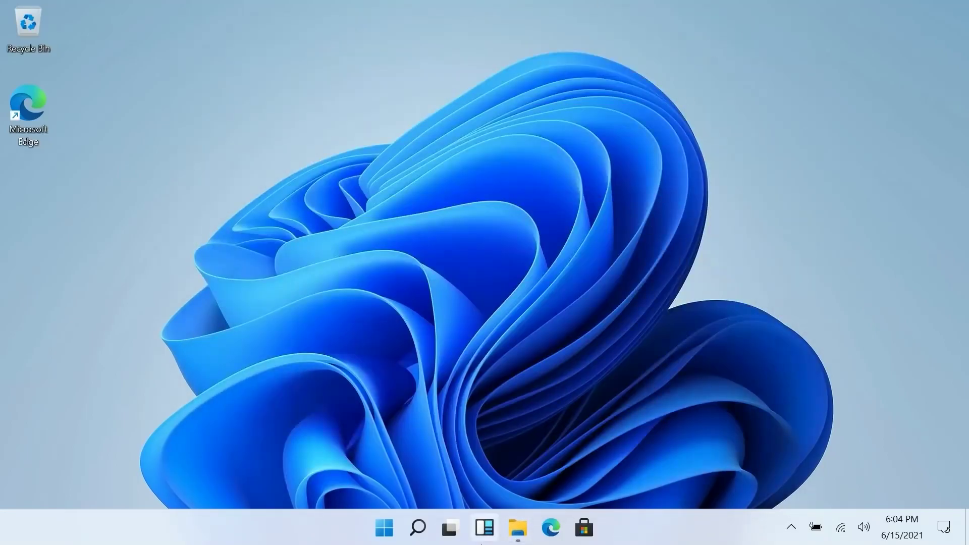
{"action": "left_click", "coordinate": [517, 528]}
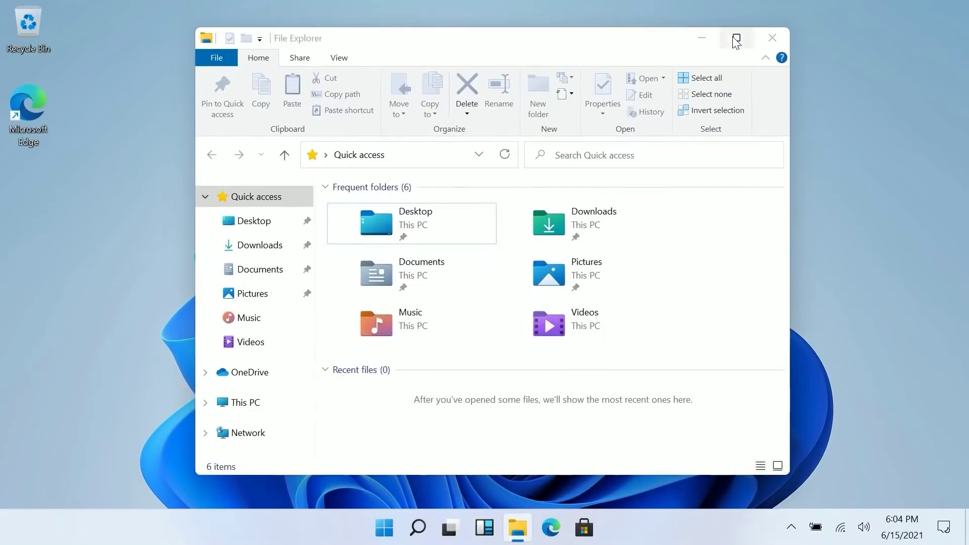
{"action": "left_click", "coordinate": [736, 40]}
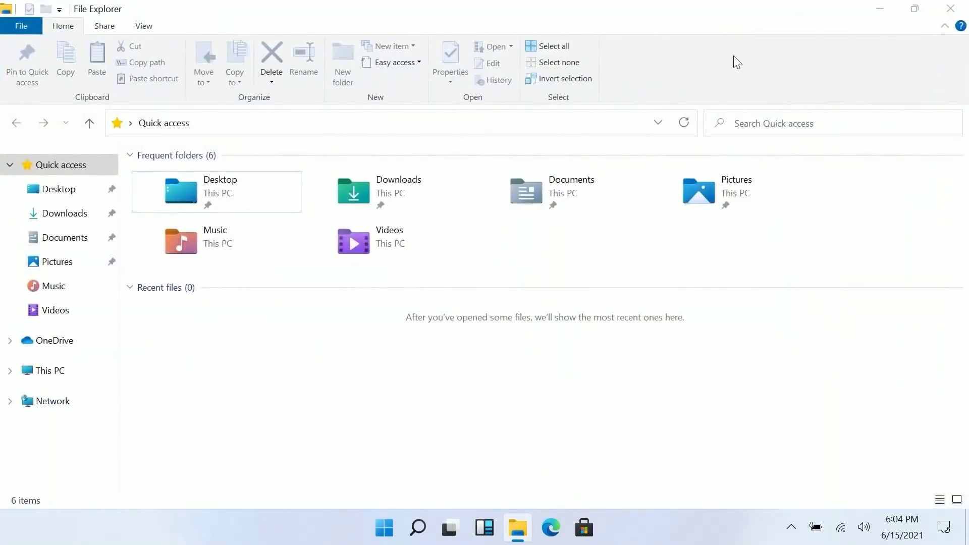
{"action": "left_click", "coordinate": [914, 8]}
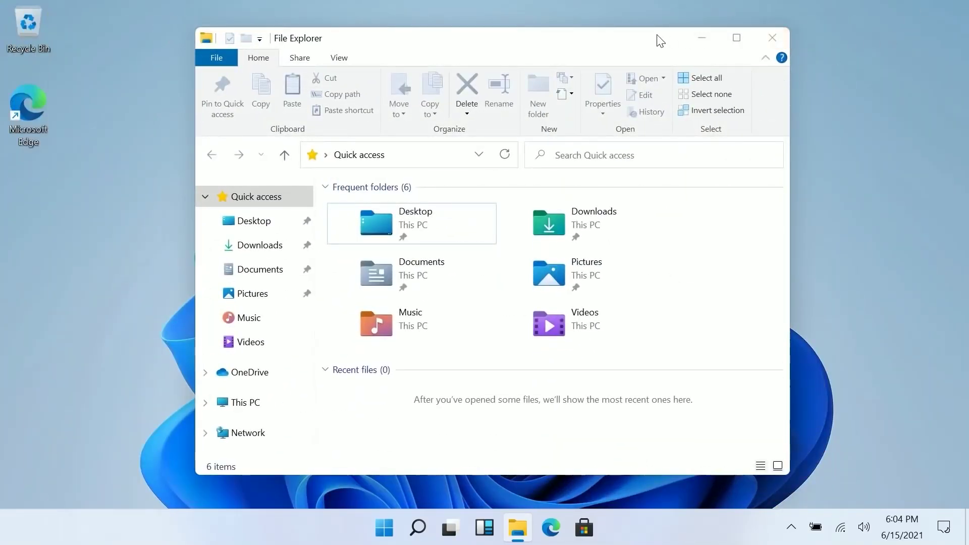
- Snap File Explorer to the right half, release it, and place it in the narrower right zone of the unequal two-column snap layout
{"action": "left_click_drag", "start_coordinate": [658, 37], "coordinate": [967, 323]}
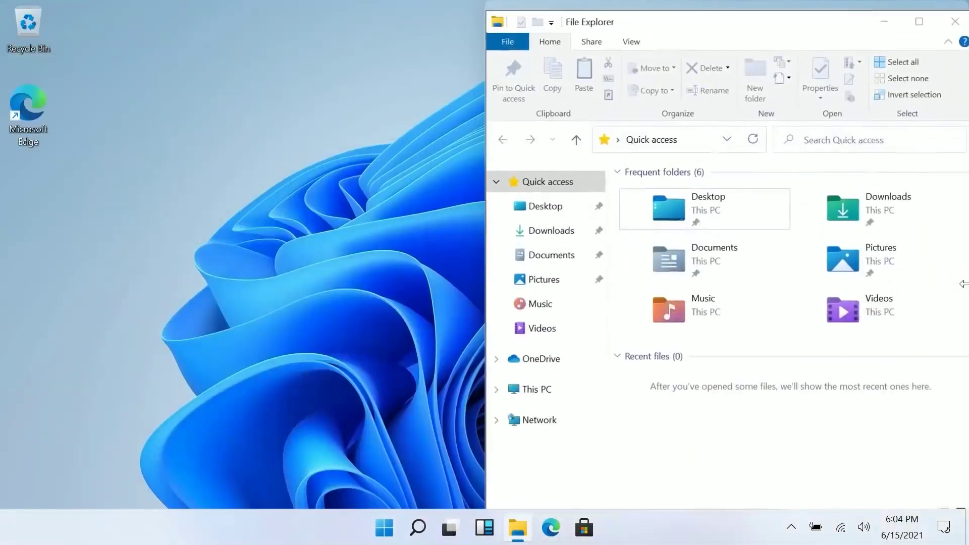
{"action": "left_click_drag", "start_coordinate": [779, 10], "coordinate": [496, 35]}
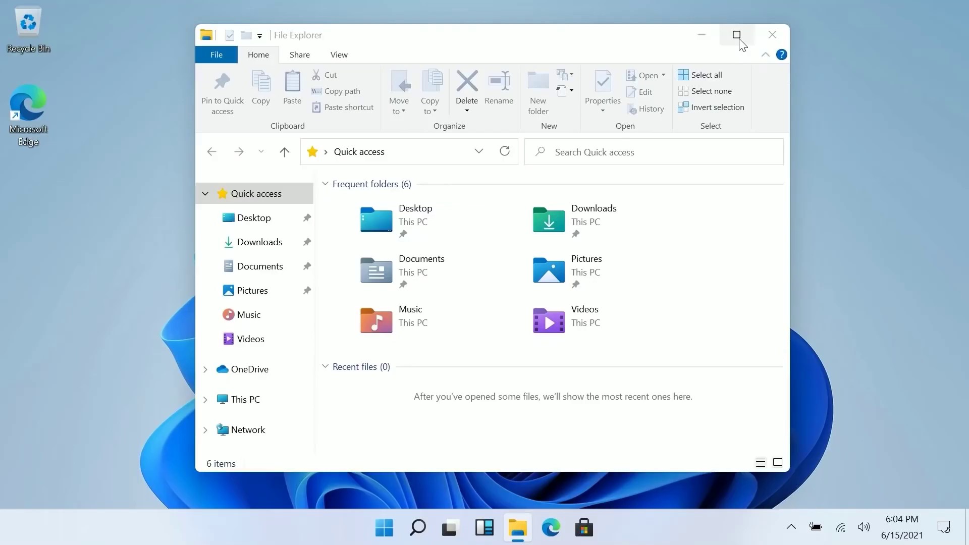
{"action": "mouse_move", "coordinate": [740, 39]}
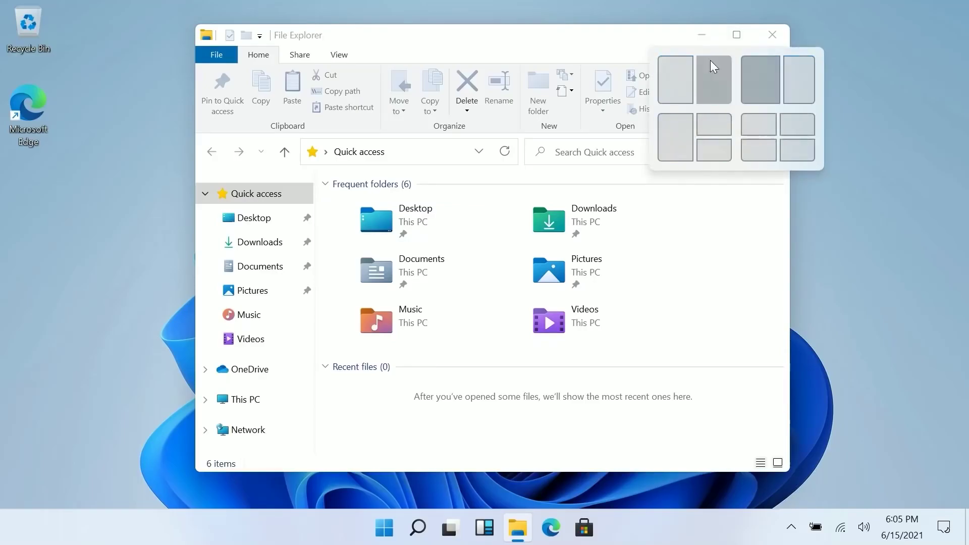
{"action": "left_click", "coordinate": [804, 79]}
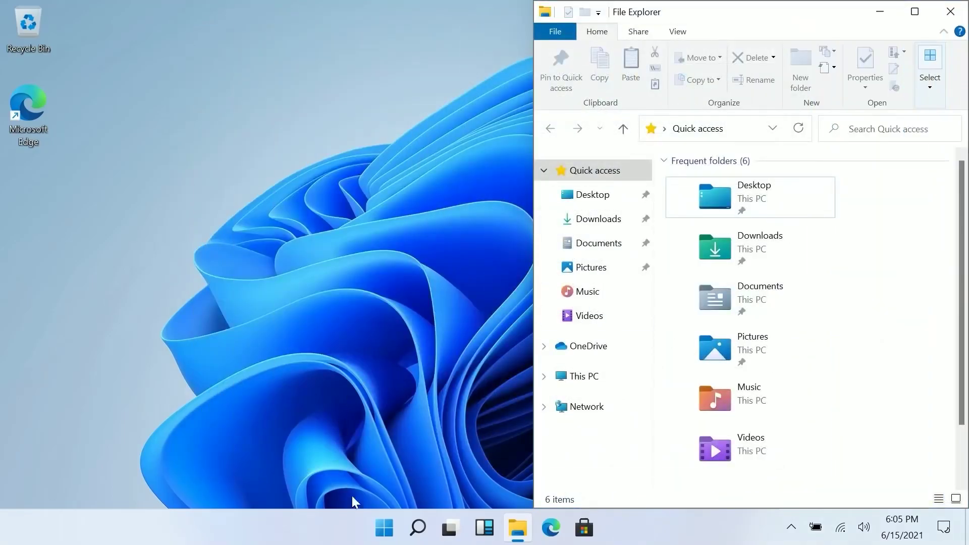
- Show the desktop, open the taskbar settings, and turn off the Show Desktop button
{"action": "key", "text": "super+d"}
{"action": "right_click", "coordinate": [271, 525]}
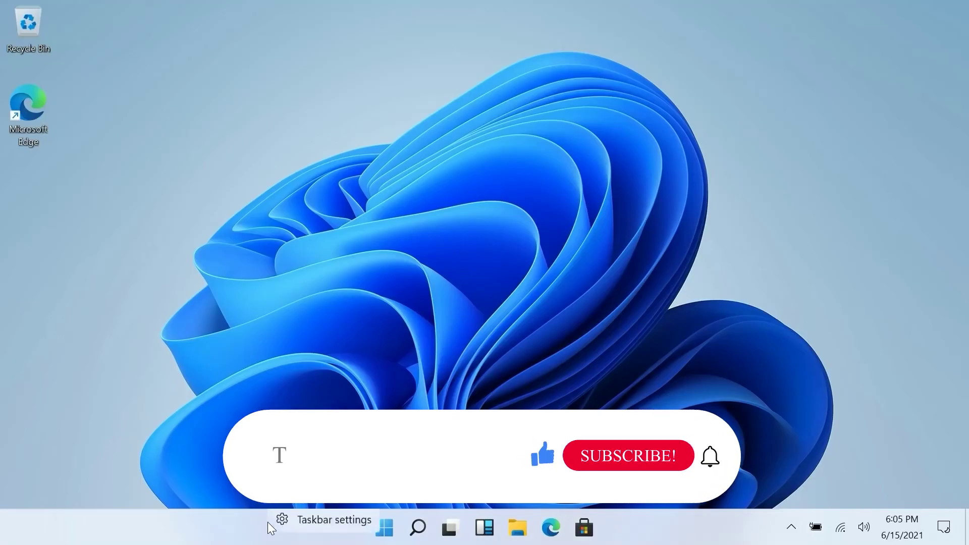
{"action": "left_click", "coordinate": [289, 523]}
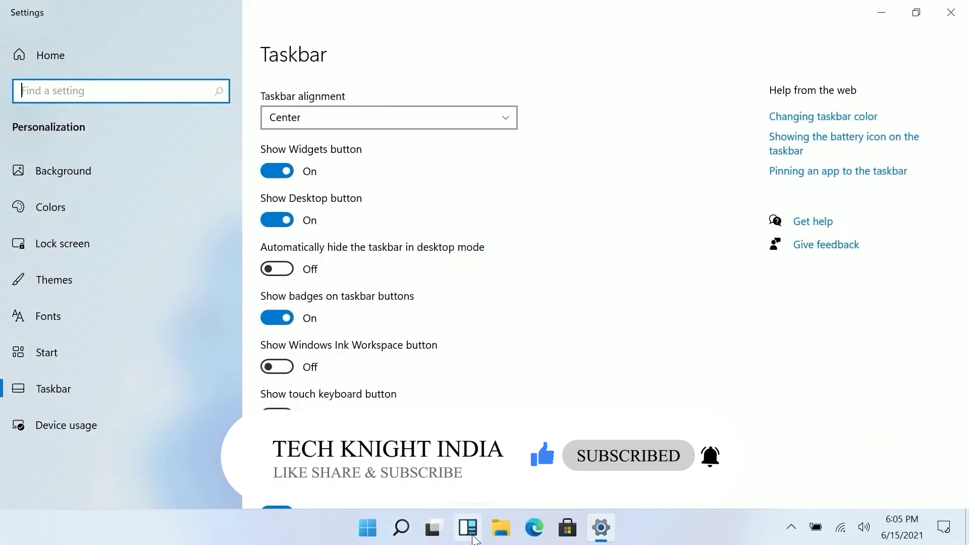
{"action": "left_click", "coordinate": [663, 158]}
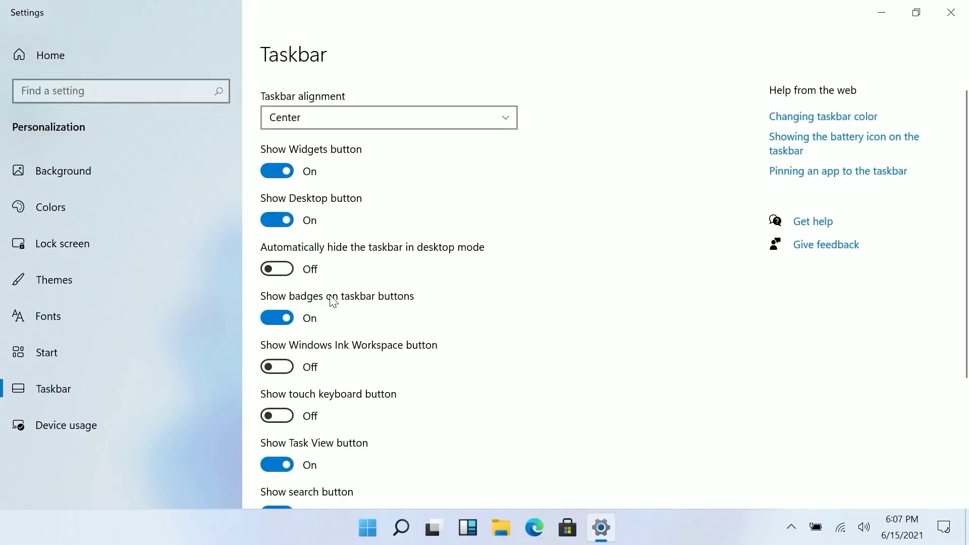
{"action": "left_click", "coordinate": [288, 221]}
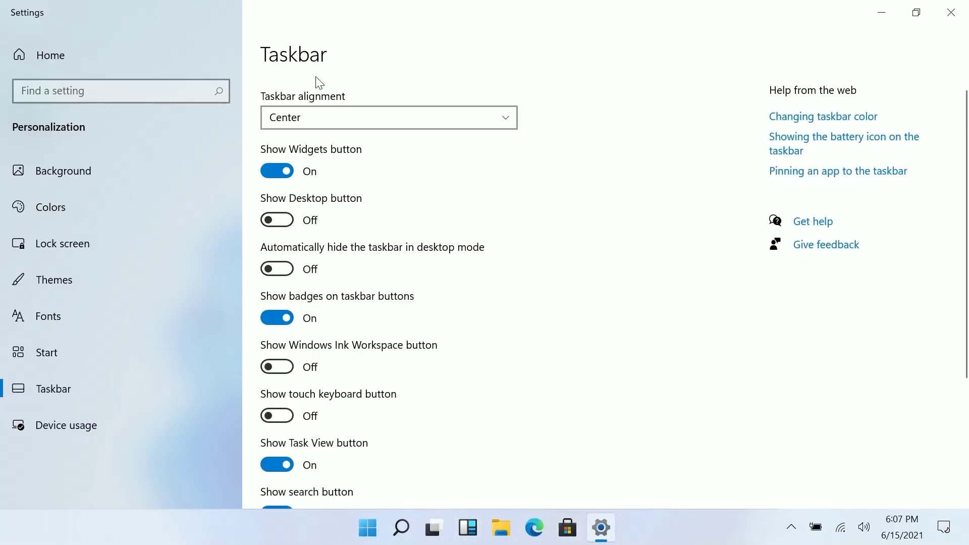
- Set the taskbar alignment to Left, and open and close the Start menu to check its placement
{"action": "left_click", "coordinate": [312, 107]}
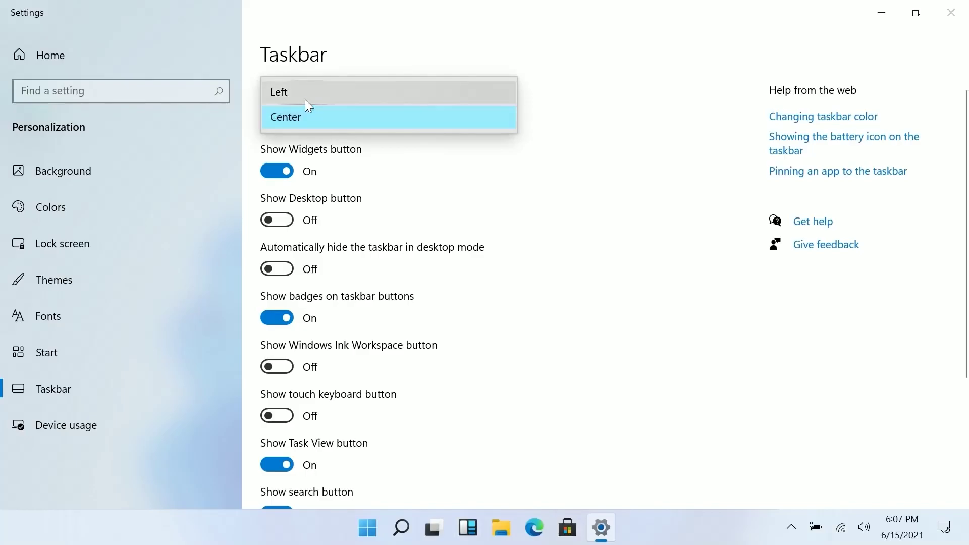
{"action": "left_click", "coordinate": [305, 99]}
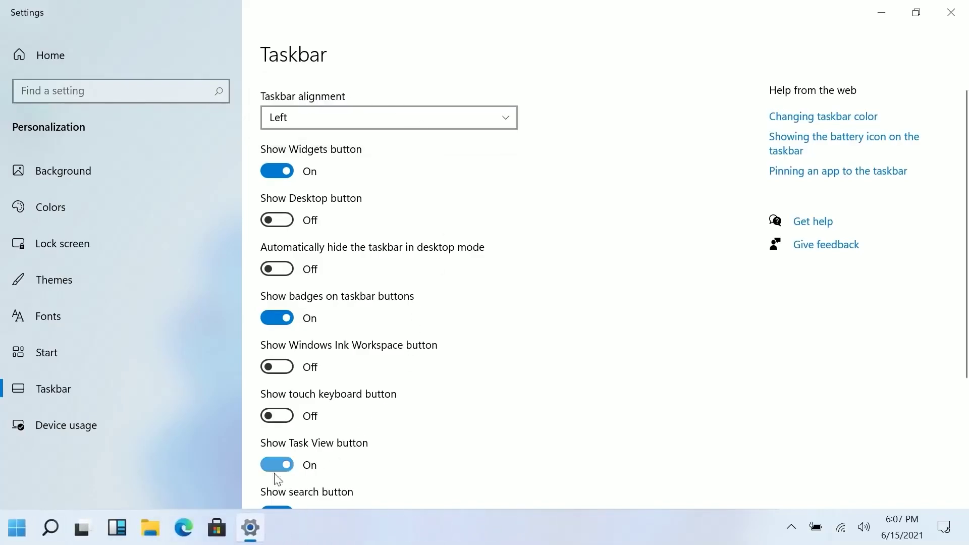
{"action": "left_click", "coordinate": [18, 528]}
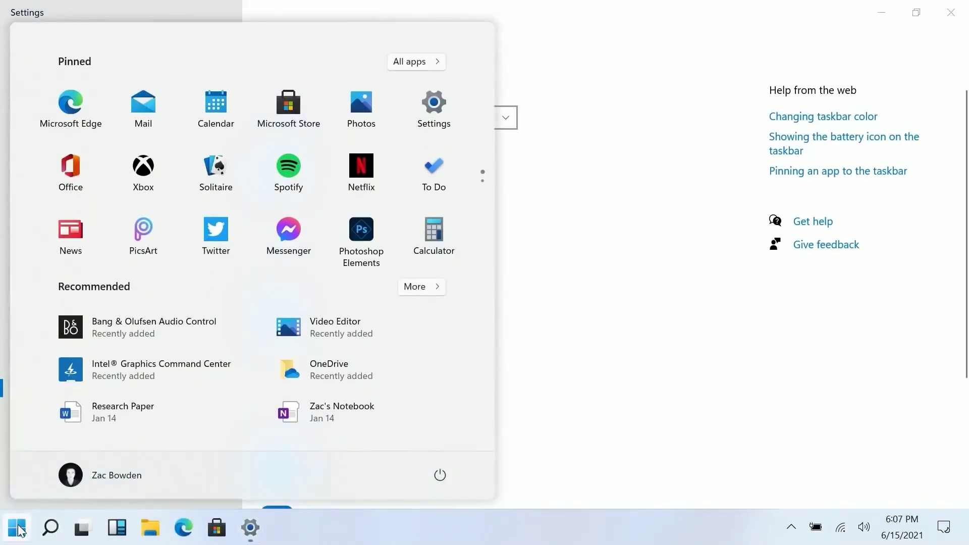
{"action": "left_click", "coordinate": [661, 88]}
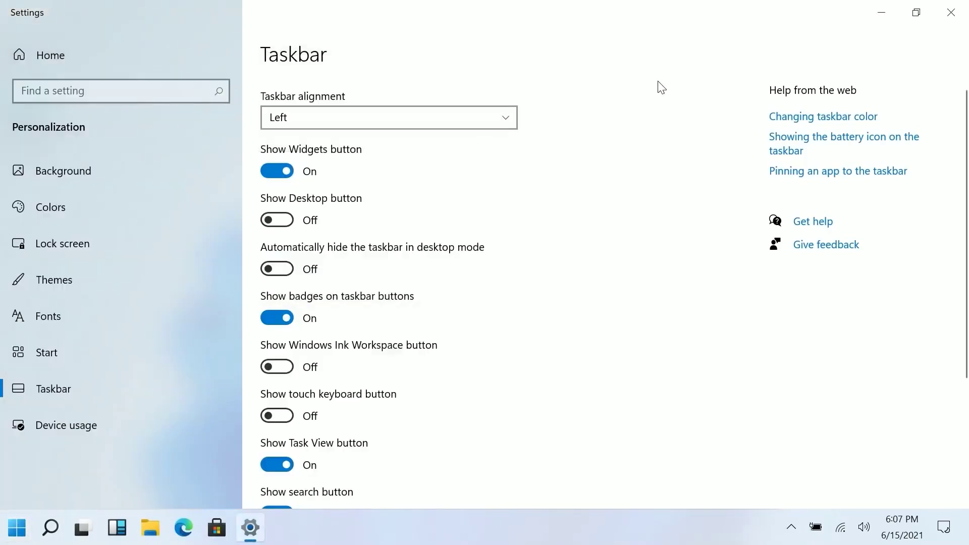
- Set the taskbar alignment back to Center and return to the desktop
{"action": "left_click", "coordinate": [488, 116]}
{"action": "left_click", "coordinate": [461, 143]}
{"action": "key", "text": "super+d"}
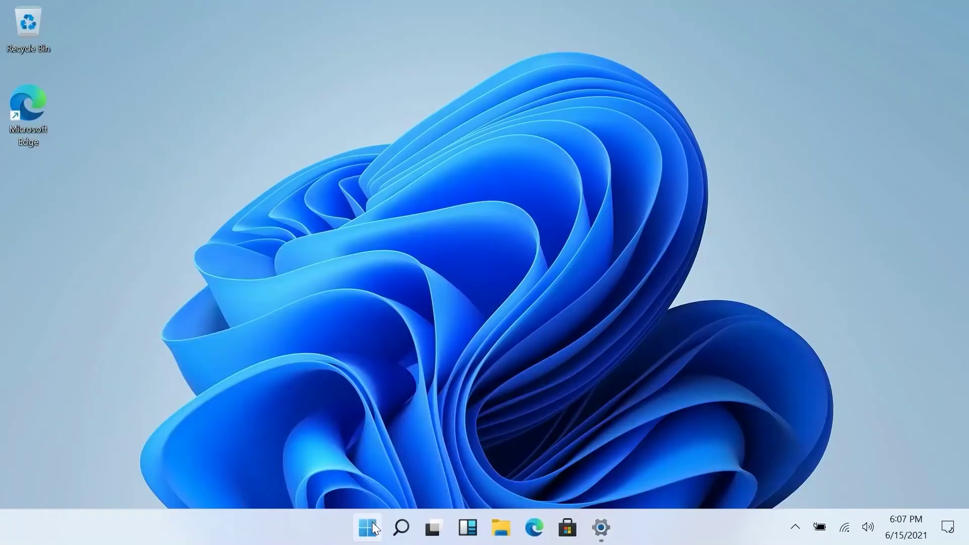
- Search Windows for "windows PowerShell" and clear the search text
{"action": "left_click", "coordinate": [400, 528]}
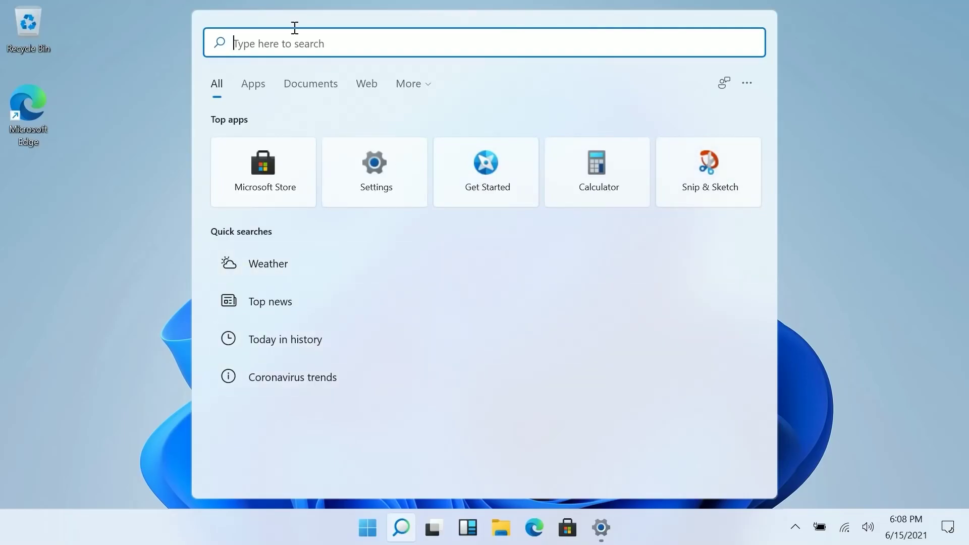
{"action": "type", "text": "windows PowerShell"}
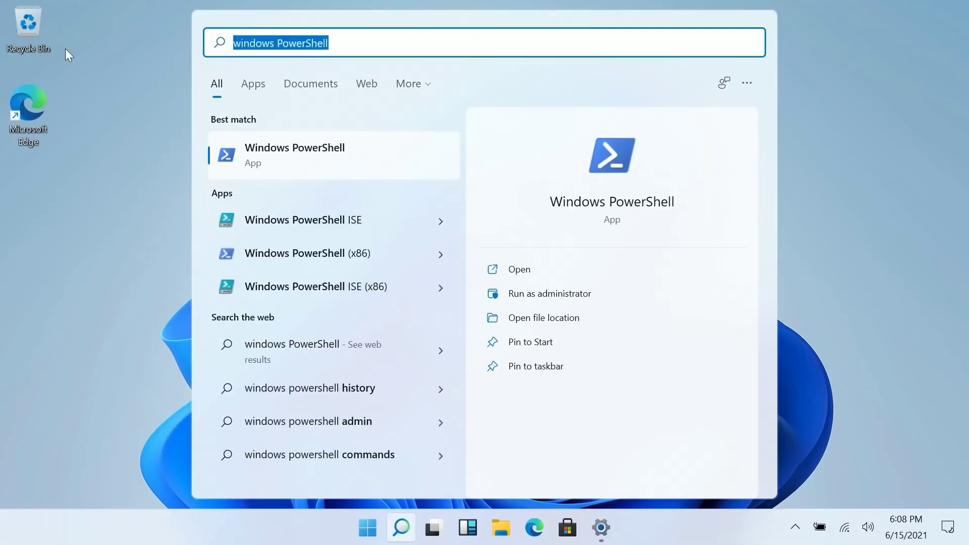
{"action": "key", "text": "BackSpace"}
- Create a second virtual desktop, switch back to Desktop 1, and view both in Task View
{"action": "left_click", "coordinate": [430, 529]}
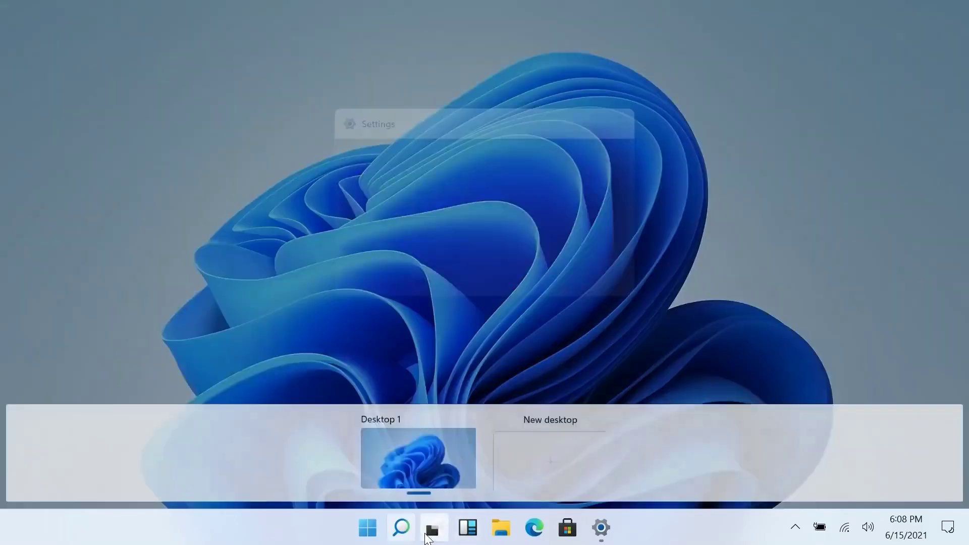
{"action": "left_click", "coordinate": [534, 476]}
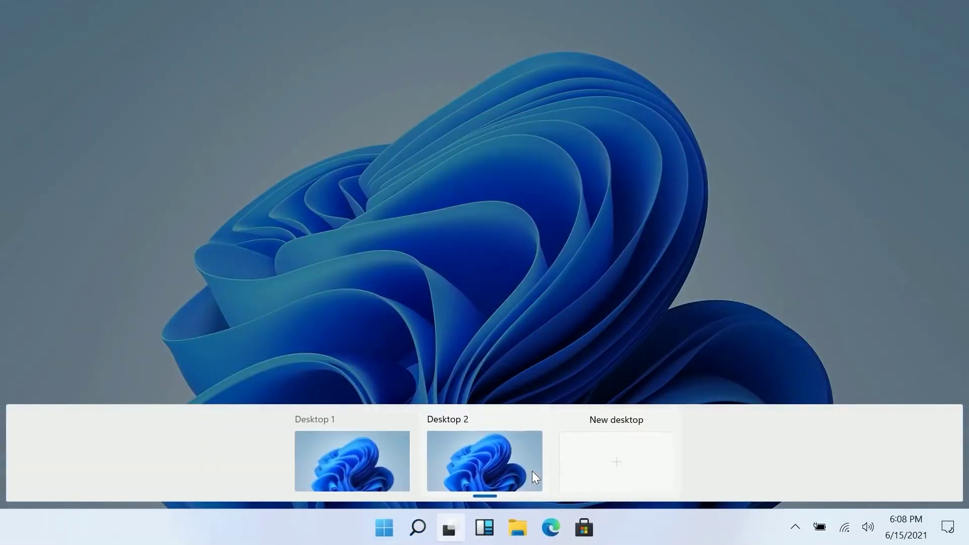
{"action": "left_click", "coordinate": [338, 460]}
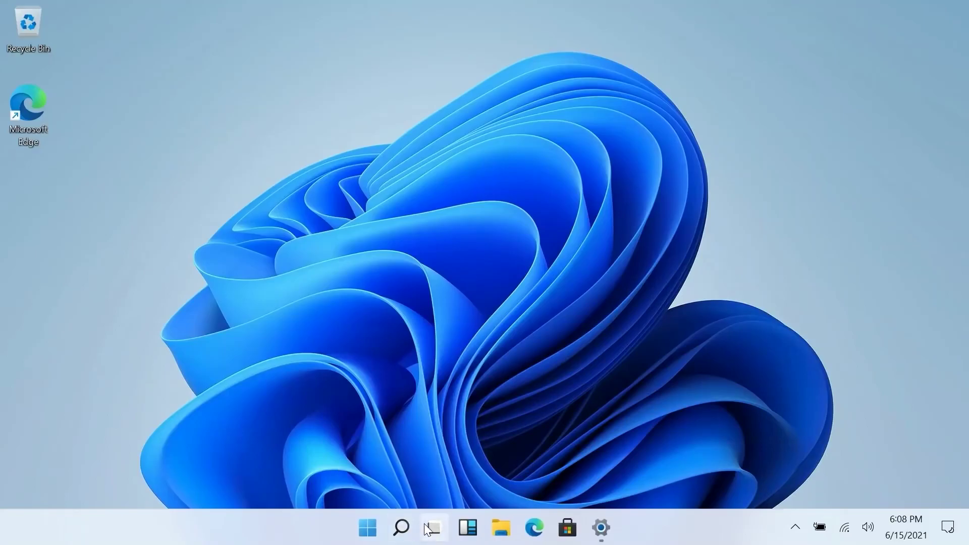
{"action": "left_click", "coordinate": [430, 528]}
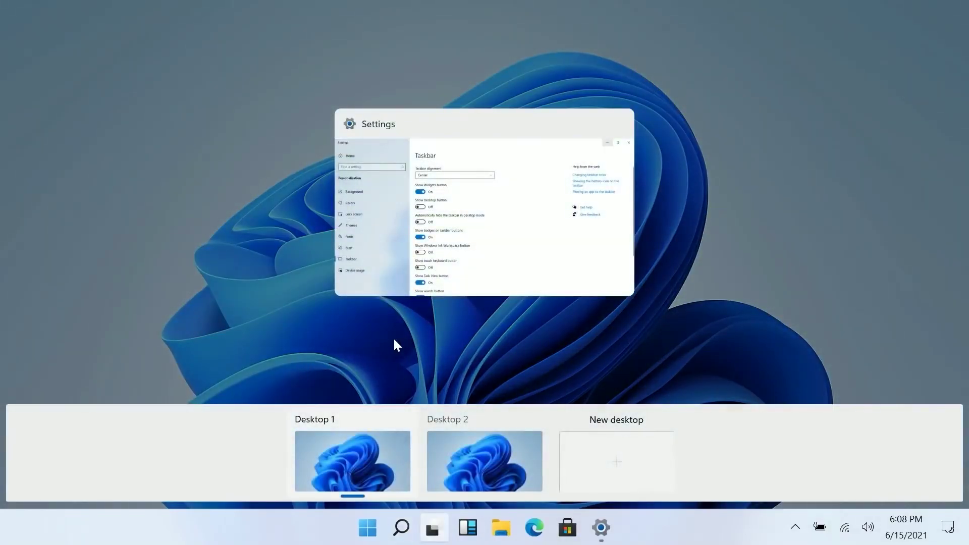
- Leave Task View by opening the Start menu, look over it, and return to the empty desktop
{"action": "left_click", "coordinate": [366, 529]}
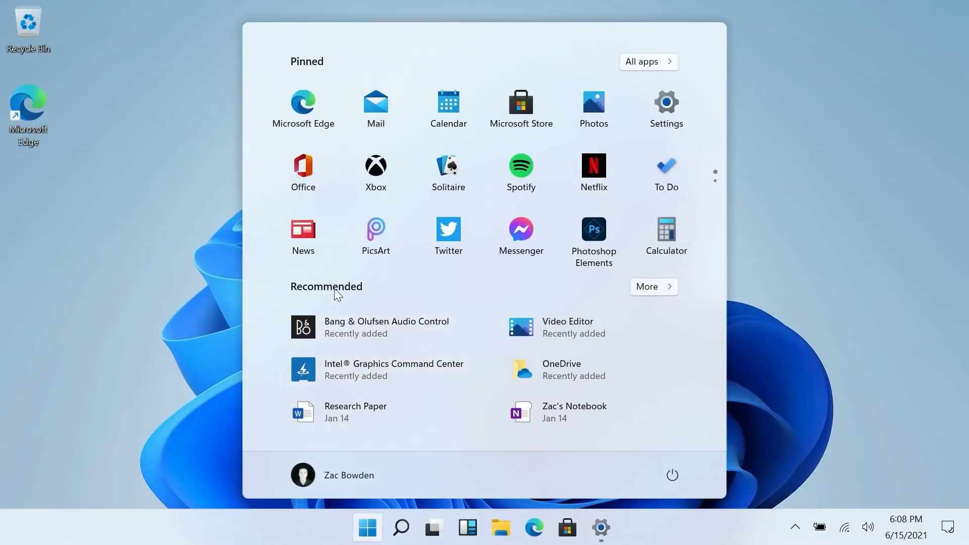
{"action": "left_click", "coordinate": [369, 530]}
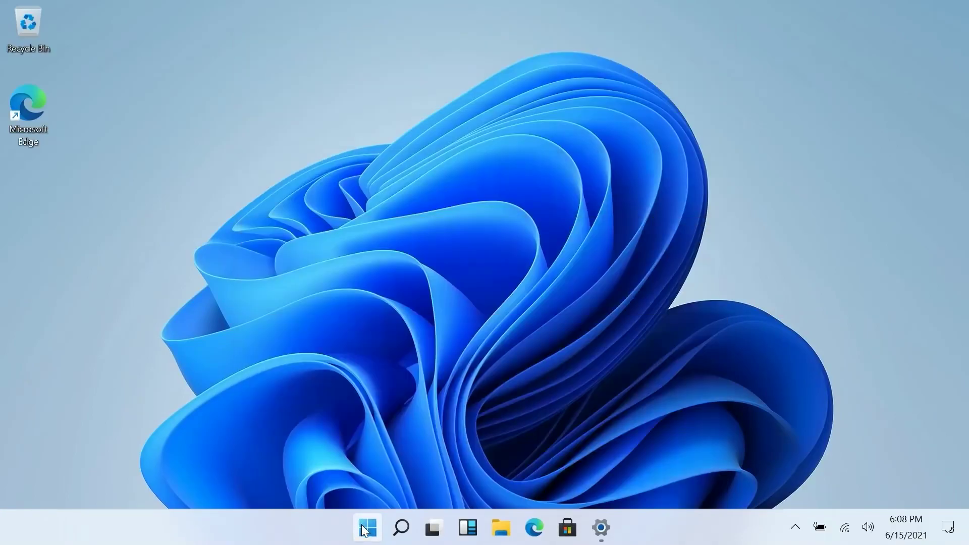
- Open the widgets board and look through its weather, market, sports and news cards
{"action": "left_click", "coordinate": [469, 529]}
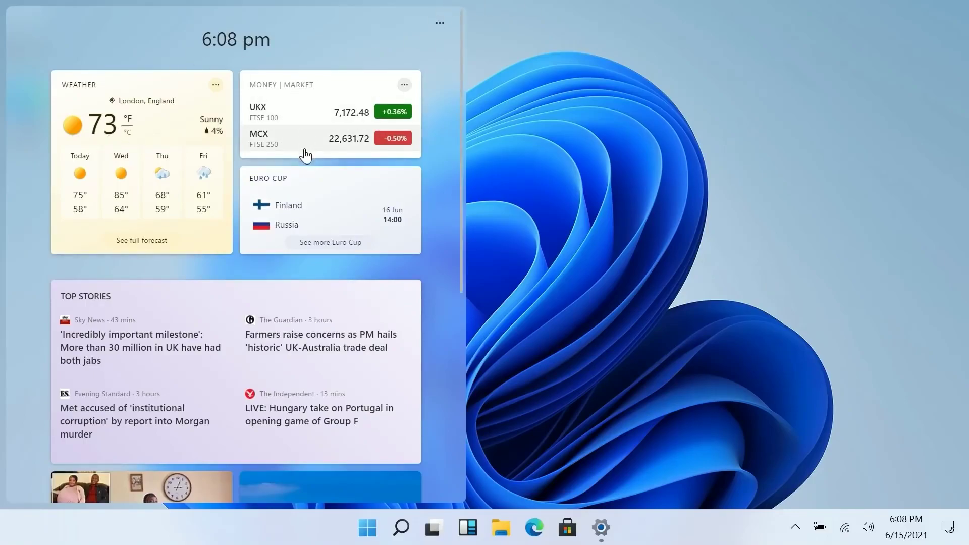
{"action": "scroll", "coordinate": [147, 348], "scroll_direction": "down", "scroll_amount": 6}
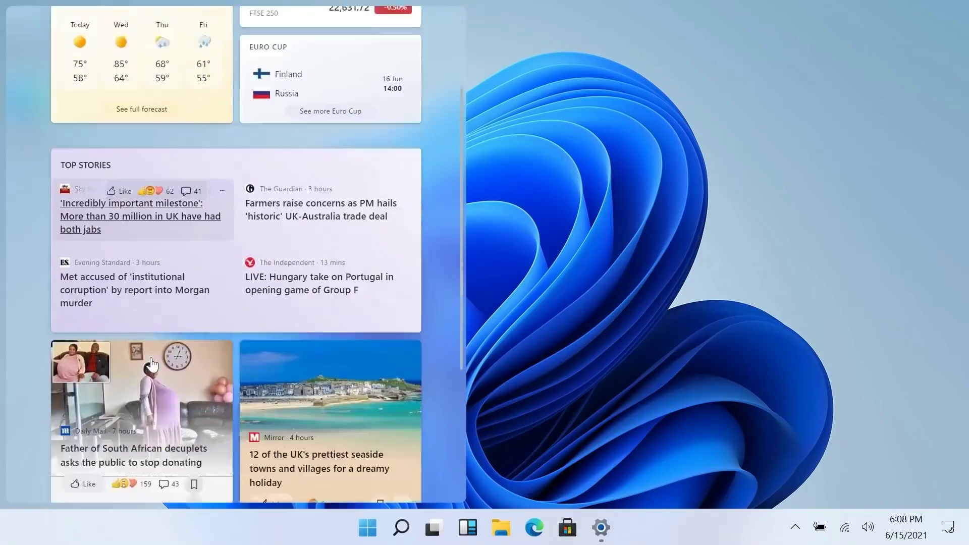
{"action": "scroll", "coordinate": [152, 363], "scroll_direction": "down", "scroll_amount": 3}
{"action": "scroll", "coordinate": [151, 364], "scroll_direction": "up", "scroll_amount": 9}
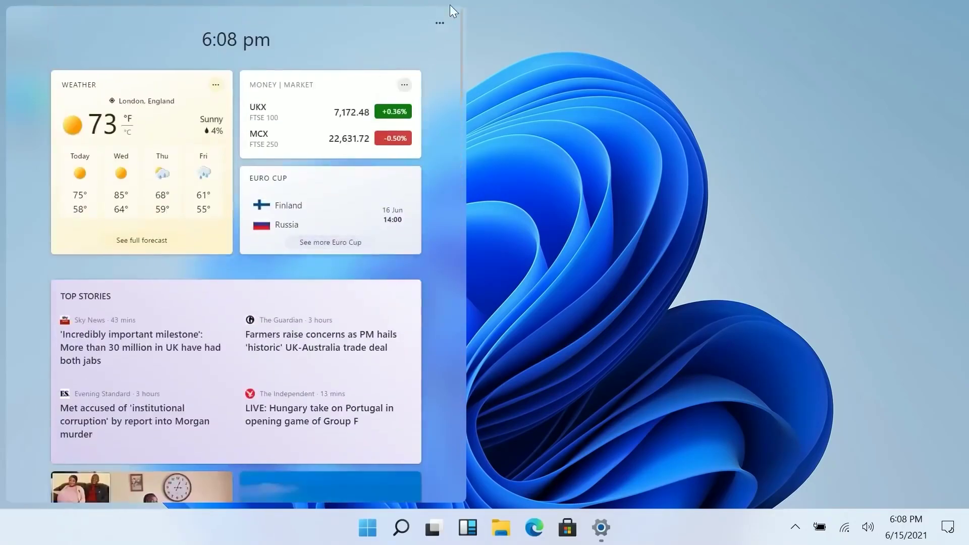
- Look over the widgets board's account options and the Weather card's options, and close the board
{"action": "left_click", "coordinate": [440, 25]}
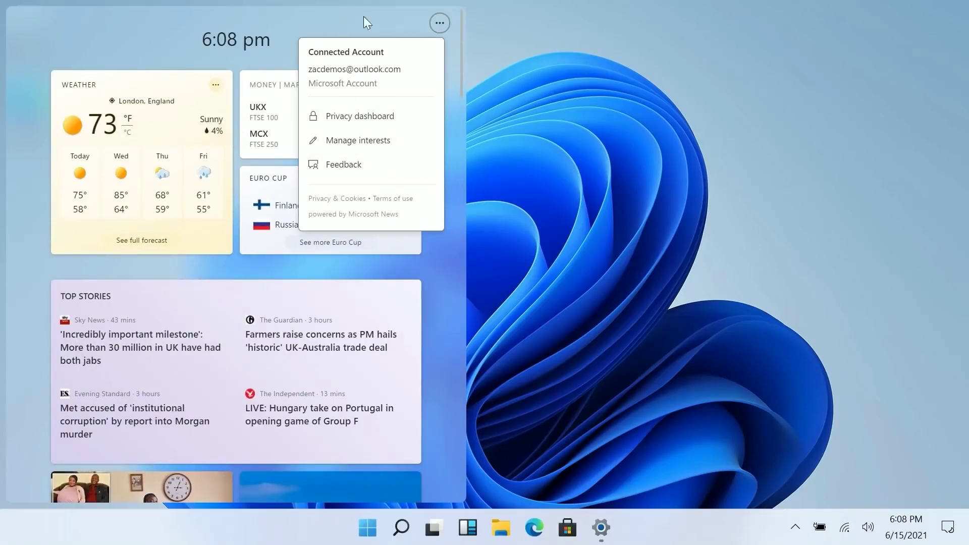
{"action": "left_click", "coordinate": [438, 29]}
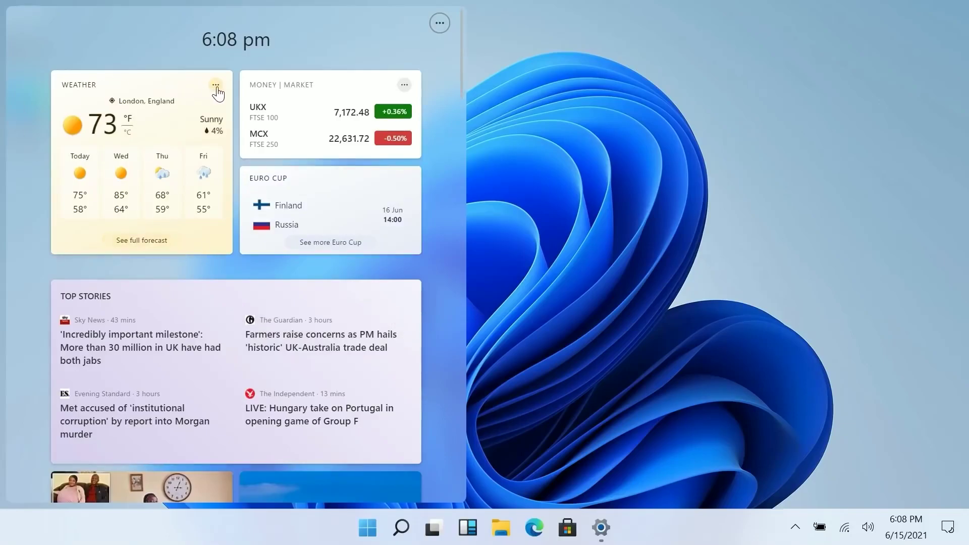
{"action": "left_click", "coordinate": [216, 86]}
{"action": "left_click", "coordinate": [537, 75]}
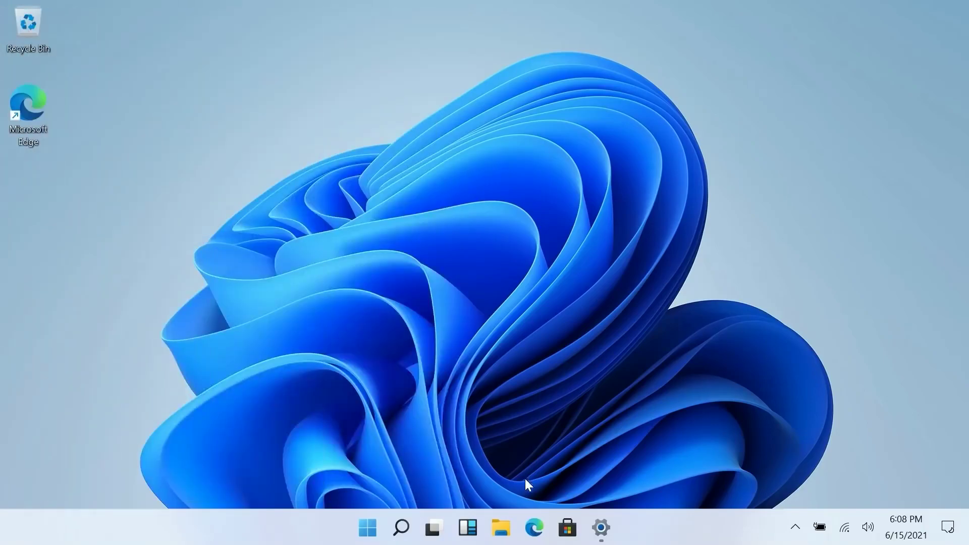
- Apply the Windows (dark) theme in the Personalization settings and close Settings
{"action": "left_click", "coordinate": [609, 523]}
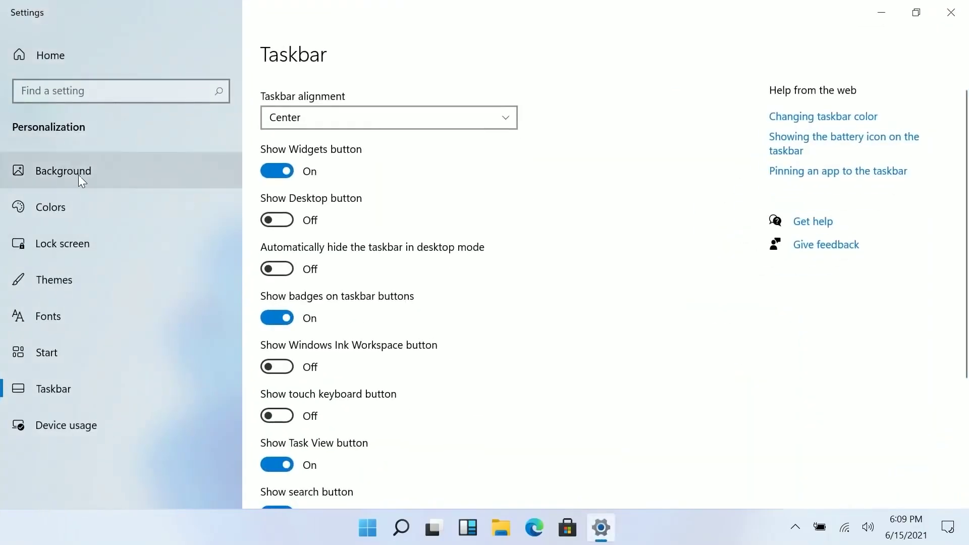
{"action": "left_click", "coordinate": [105, 211]}
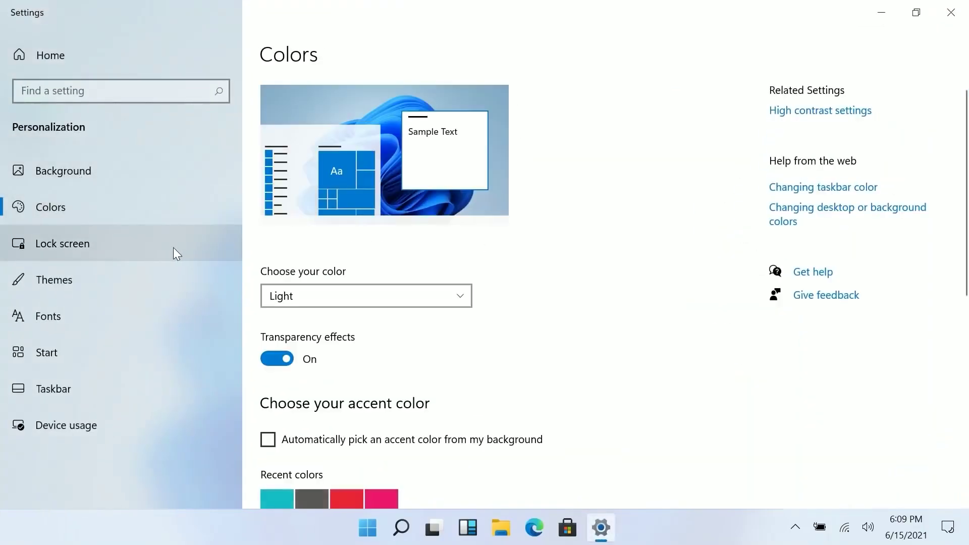
{"action": "left_click", "coordinate": [139, 275]}
{"action": "left_click", "coordinate": [389, 368]}
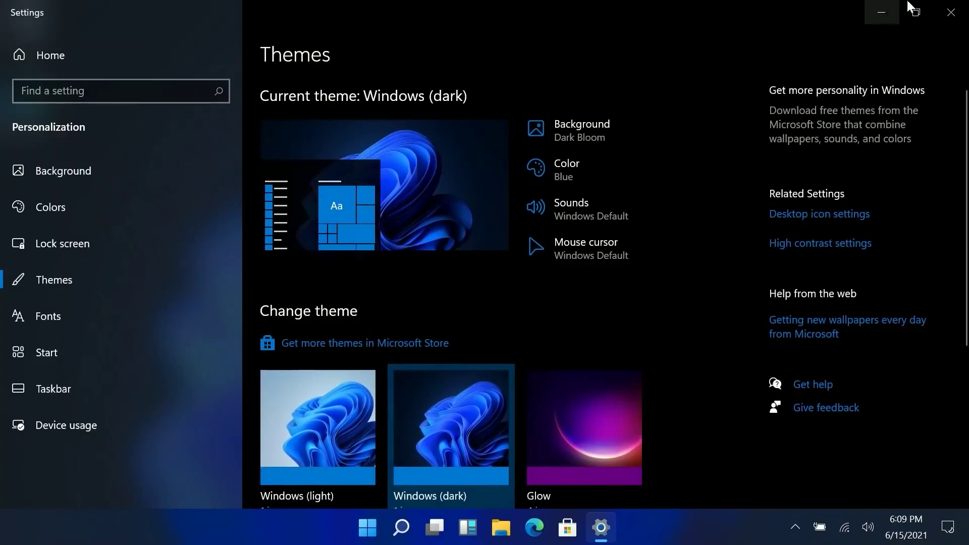
{"action": "left_click", "coordinate": [951, 12]}
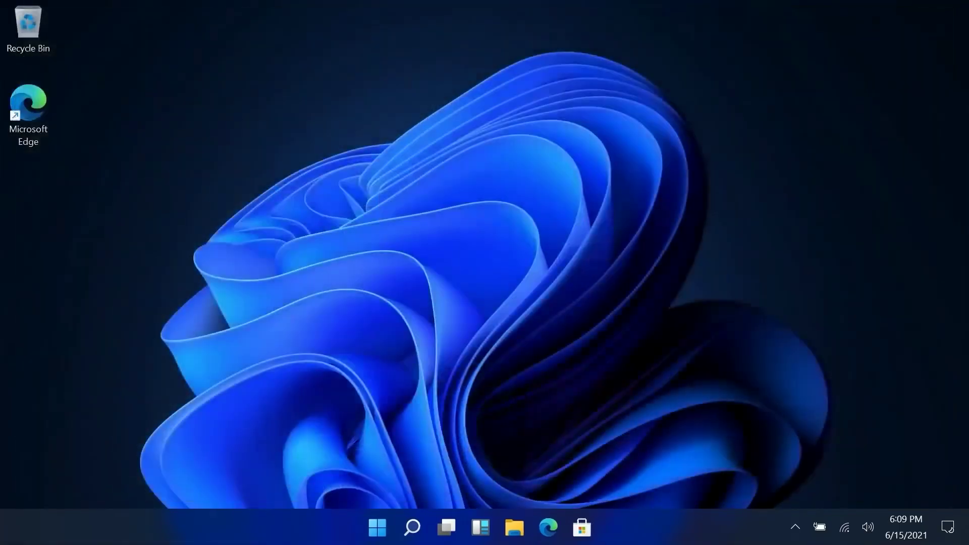